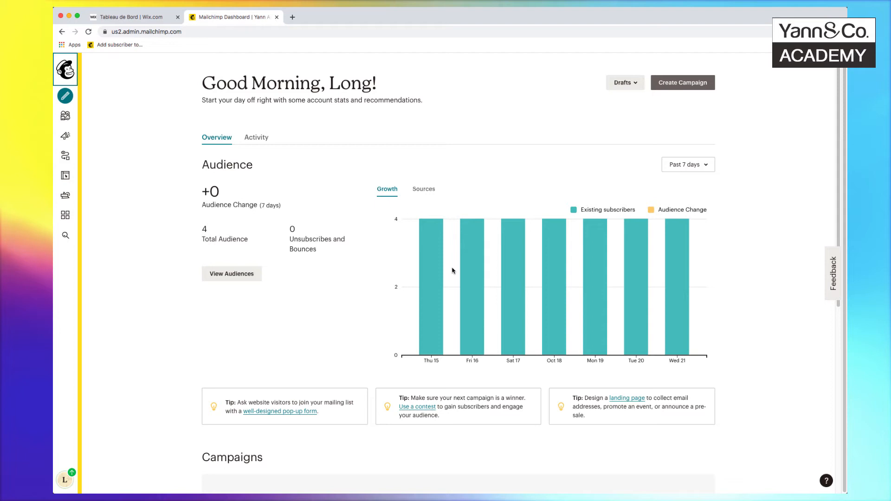
# Open the domain management page in the account settings
pyautogui.click(68, 484)
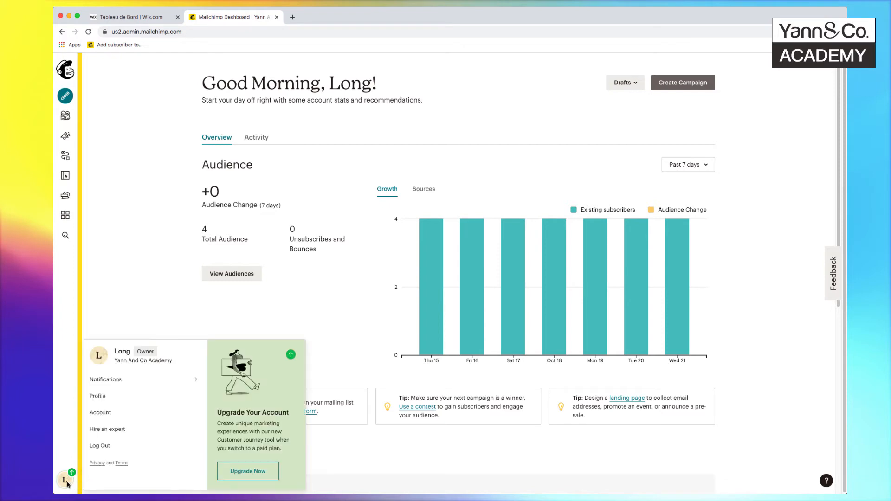
pyautogui.click(105, 418)
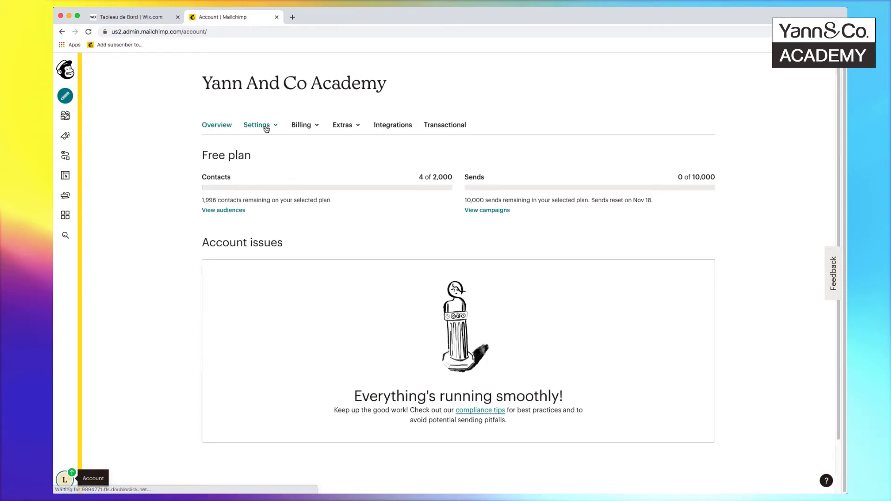
pyautogui.click(266, 130)
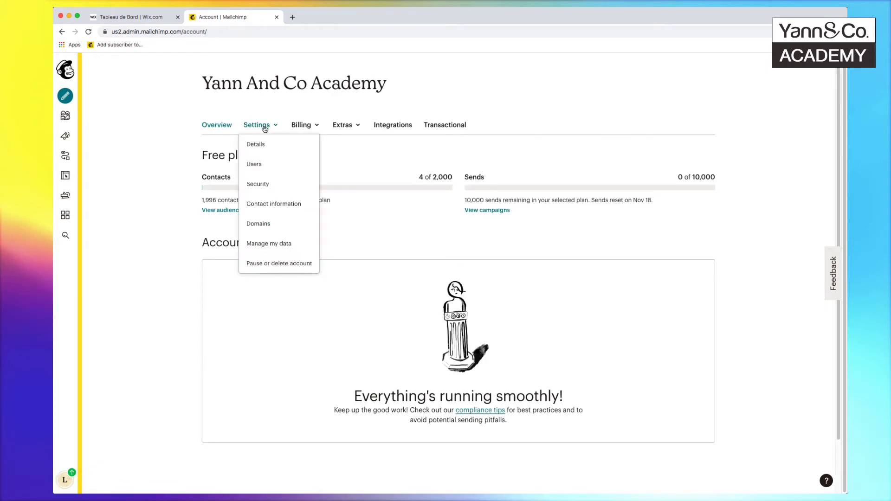
pyautogui.click(267, 227)
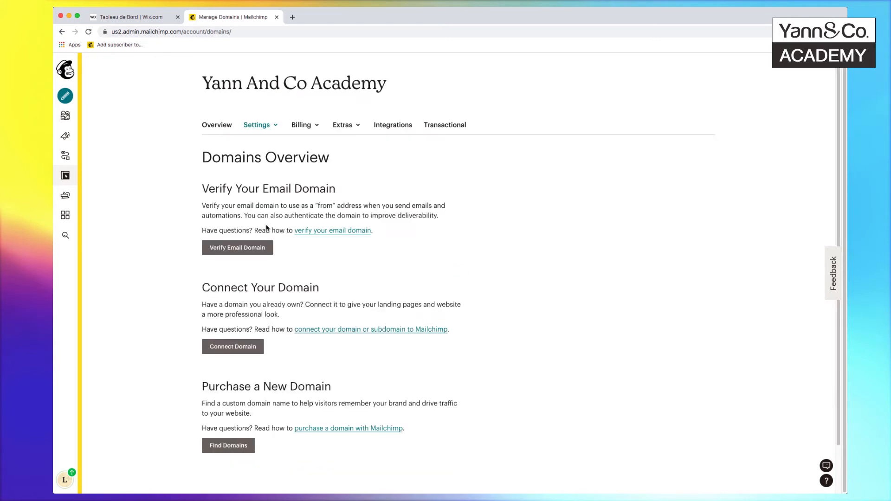
# Request a verification email for the yannandco.academy email domain, entering the company's contact email address
pyautogui.click(244, 252)
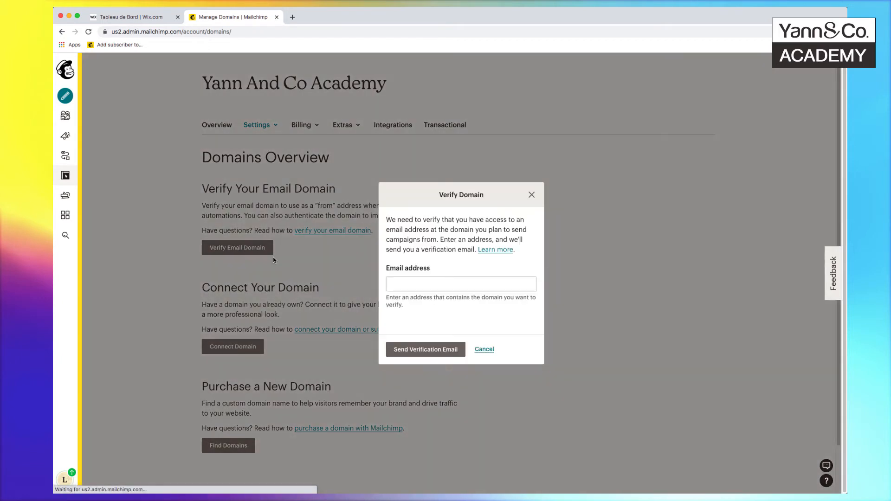
pyautogui.click(419, 286)
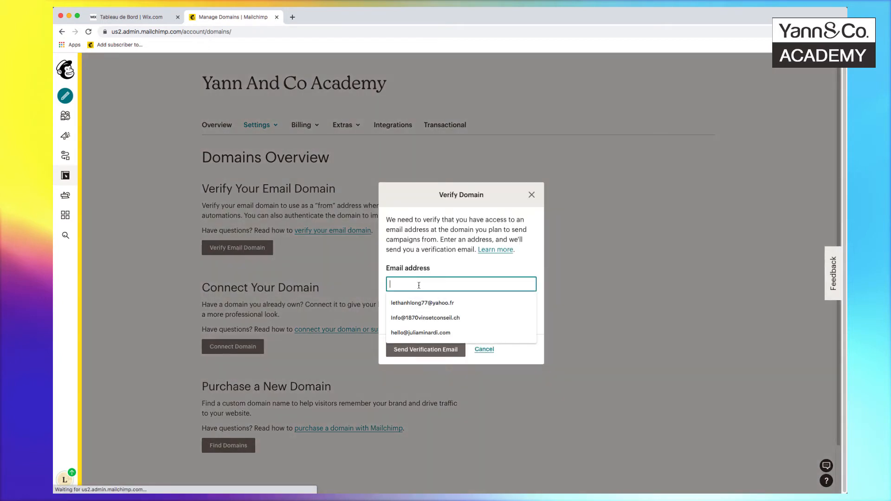
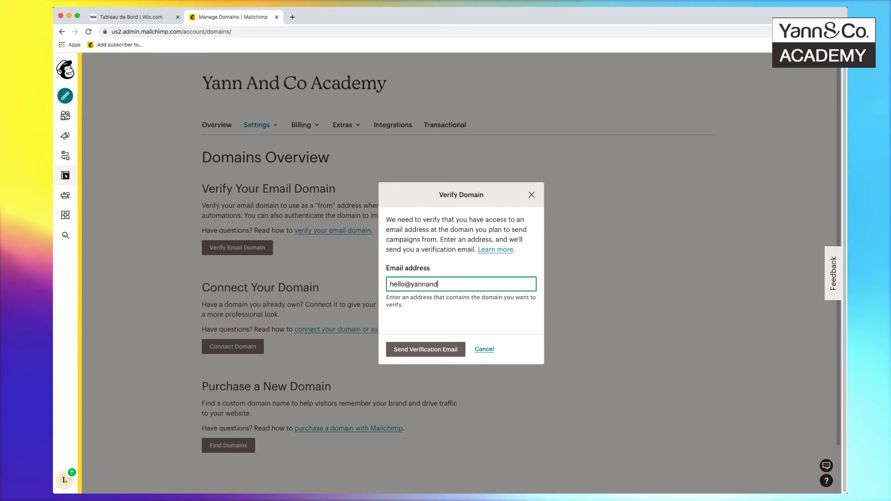
pyautogui.click(429, 352)
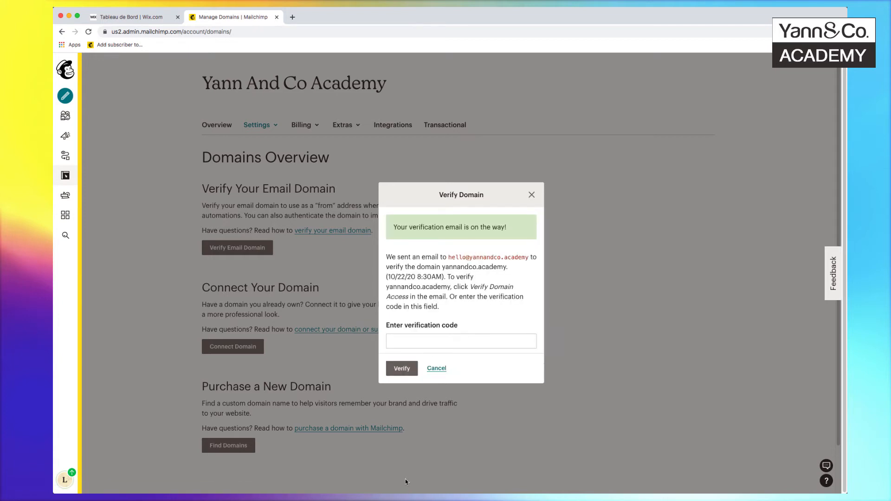
# Get the code from the verification email in Mail, paste it into the verification code field, and complete the domain verification
pyautogui.moveTo(409, 487)
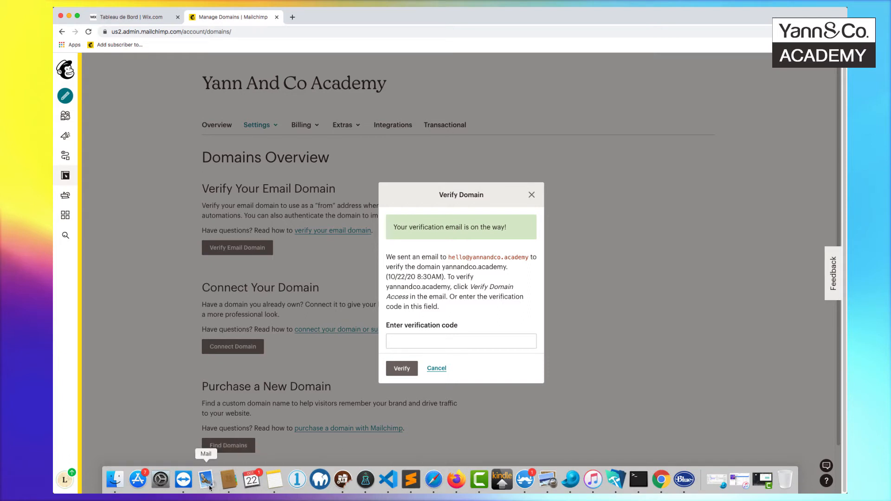
pyautogui.click(206, 481)
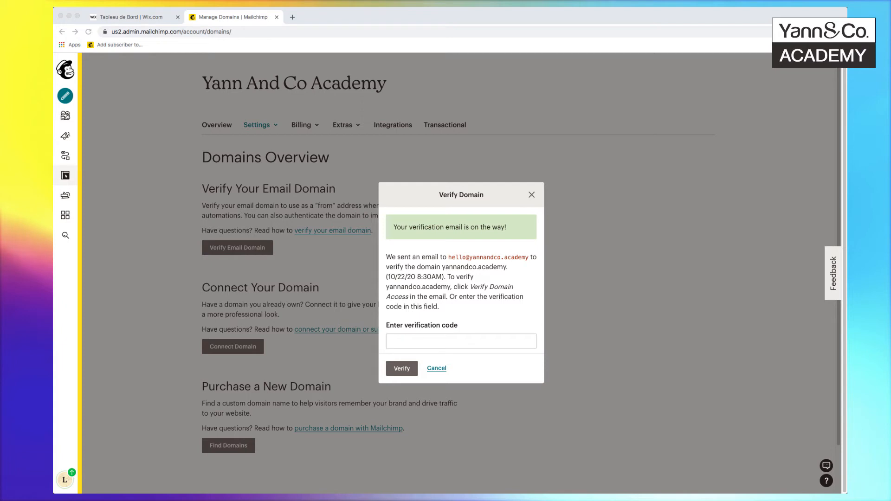
pyautogui.click(410, 342)
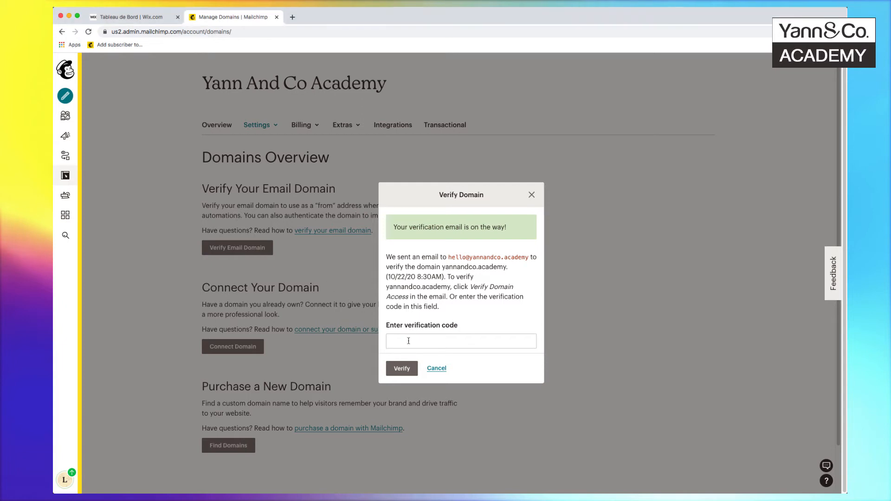
pyautogui.click(412, 340)
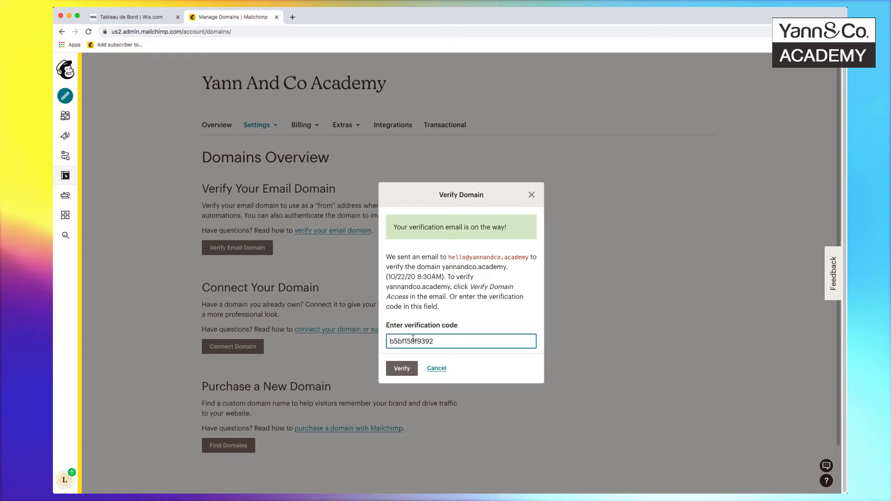
pyautogui.click(403, 369)
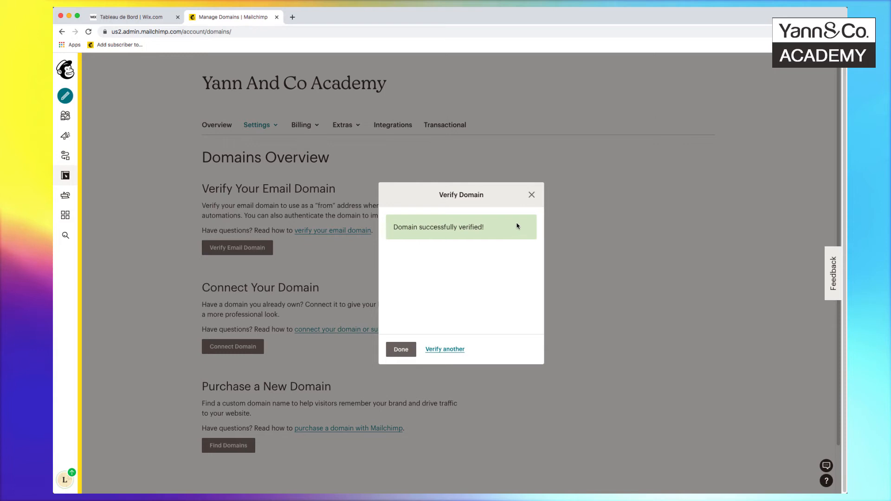
pyautogui.click(409, 349)
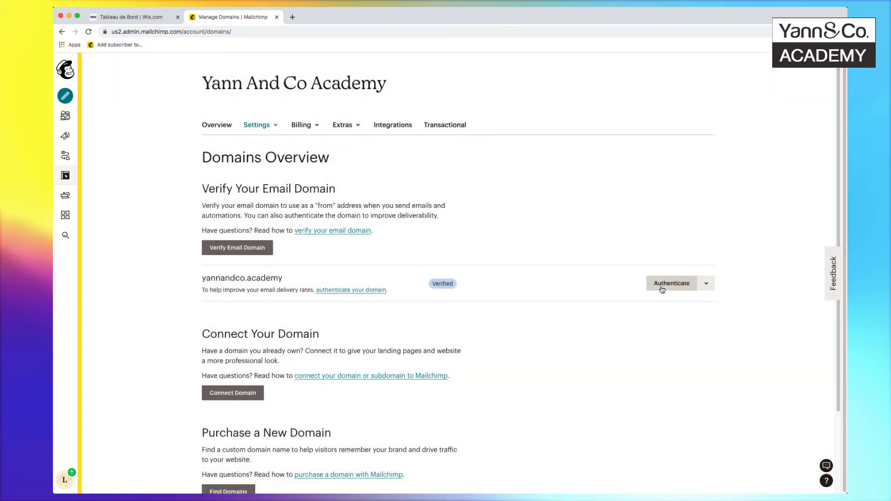
# Open the authentication instructions for yannandco.academy and examine the host names and values of the two required CNAME records
pyautogui.click(662, 289)
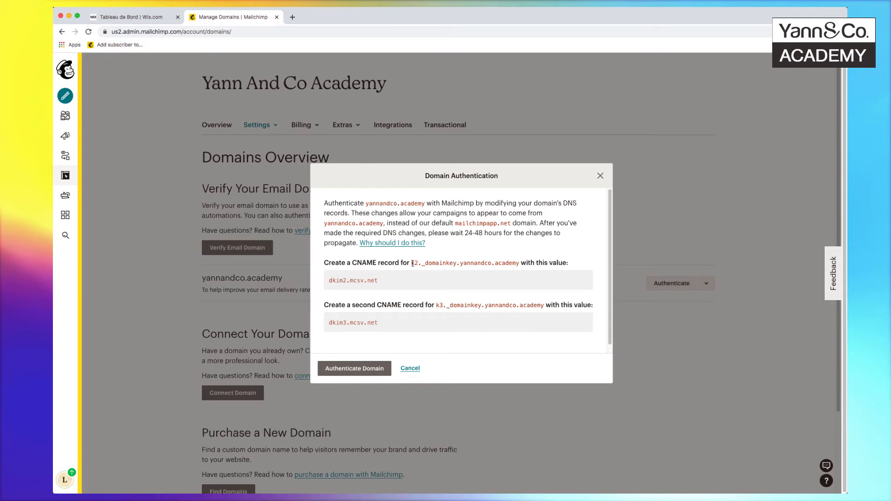
pyautogui.moveTo(411, 263); pyautogui.dragTo(519, 265)
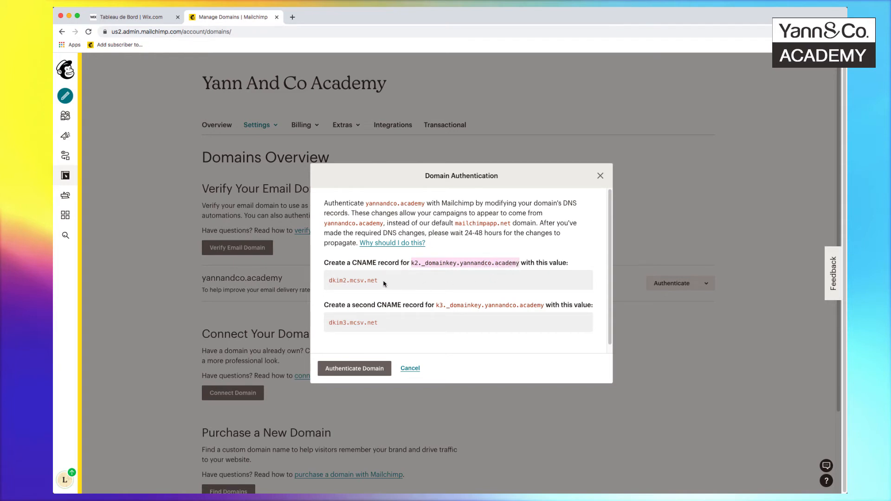
pyautogui.moveTo(382, 283); pyautogui.dragTo(330, 283)
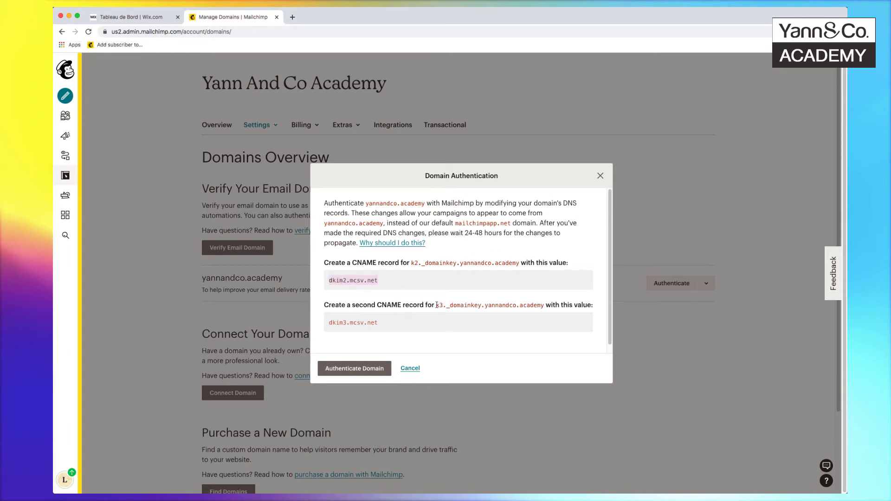
pyautogui.moveTo(436, 305); pyautogui.dragTo(544, 306)
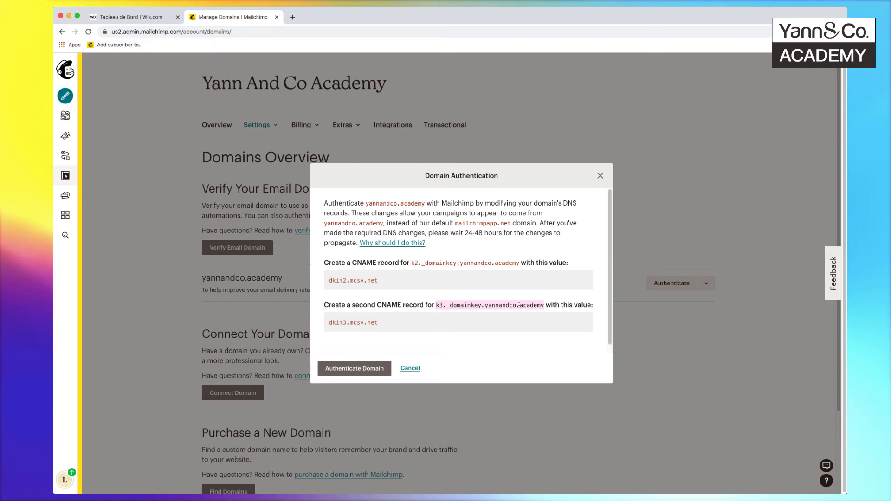
pyautogui.moveTo(380, 323); pyautogui.dragTo(329, 324)
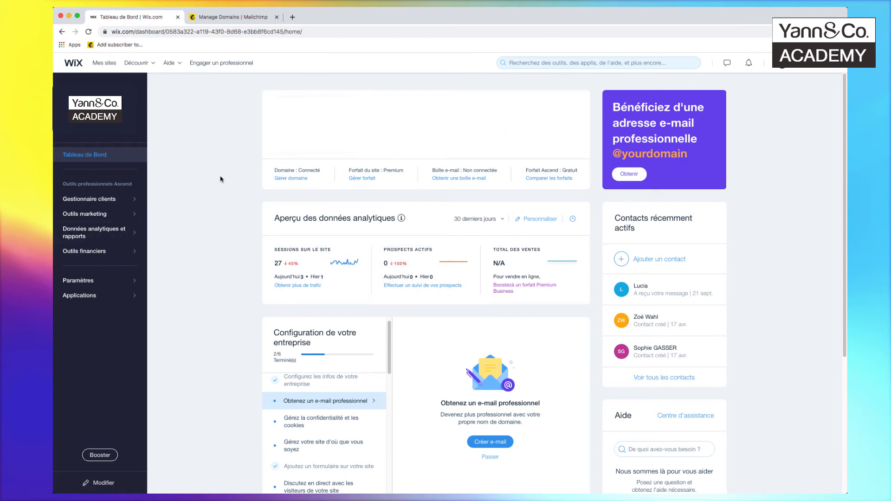
# Switch to the Wix dashboard and open the DNS records of the yannandco.academy domain
pyautogui.click(291, 179)
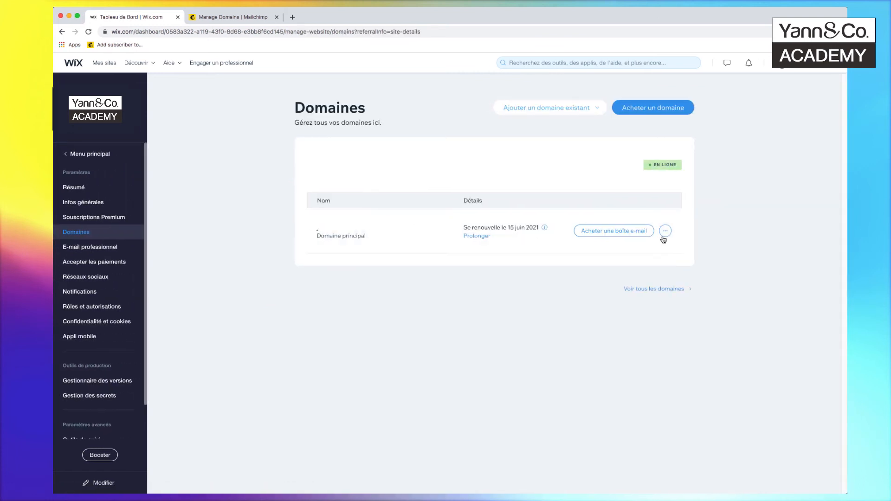
pyautogui.click(664, 233)
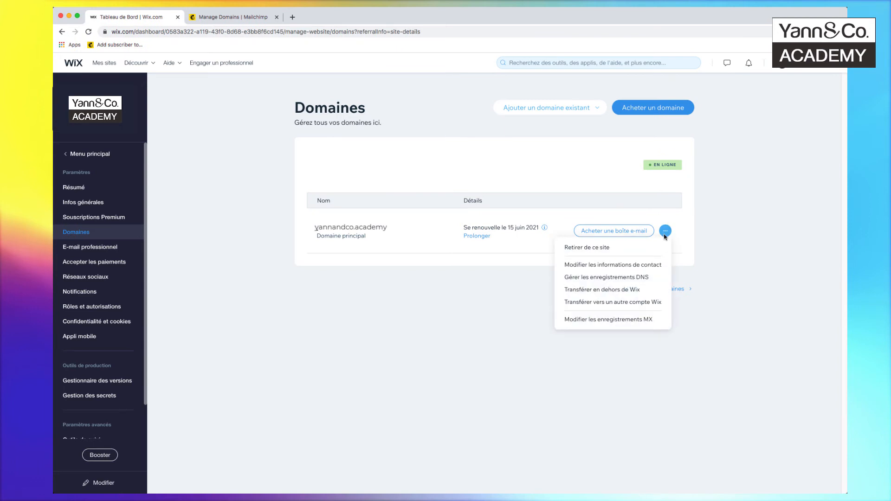
pyautogui.click(626, 278)
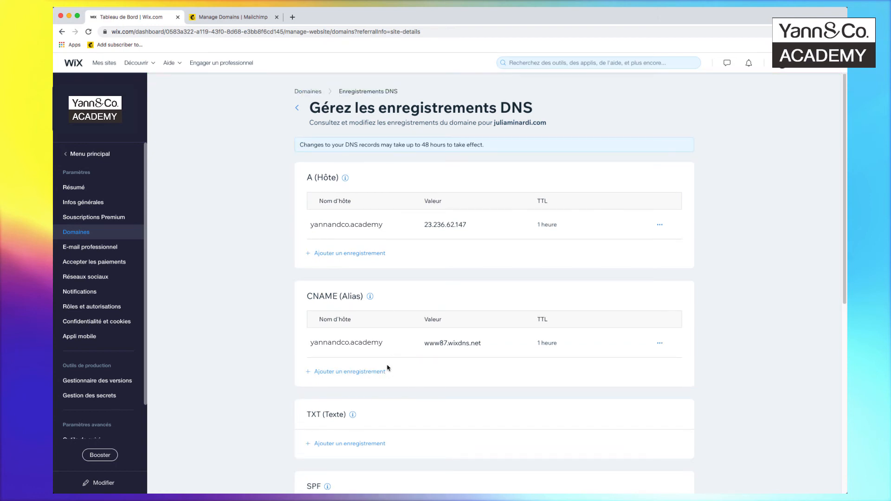
# Add a CNAME record in Wix with the host name k2._domainkey, copied from Mailchimp's authentication instructions
pyautogui.click(353, 371)
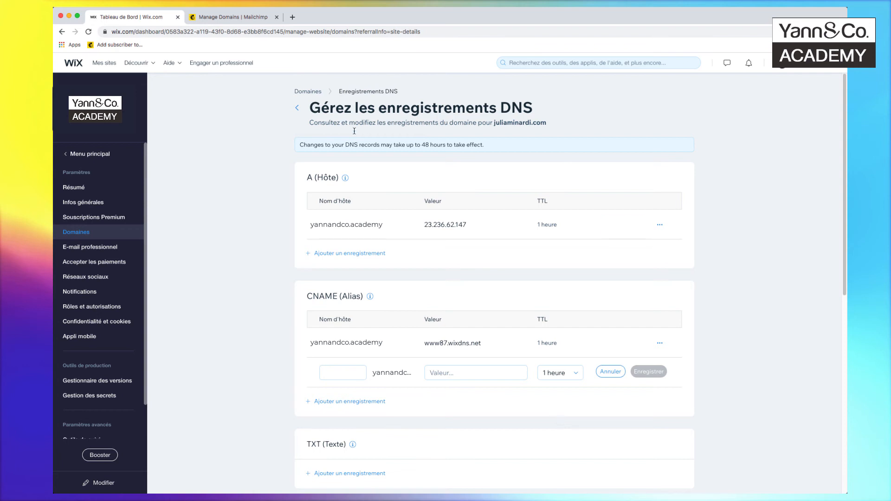
pyautogui.click(242, 18)
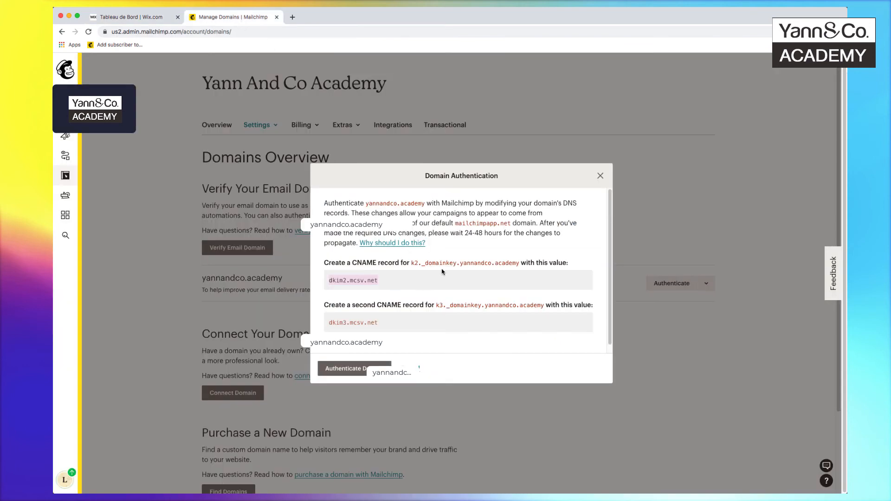
pyautogui.moveTo(411, 263); pyautogui.dragTo(456, 265)
pyautogui.hotkey('ctrl', 'c')
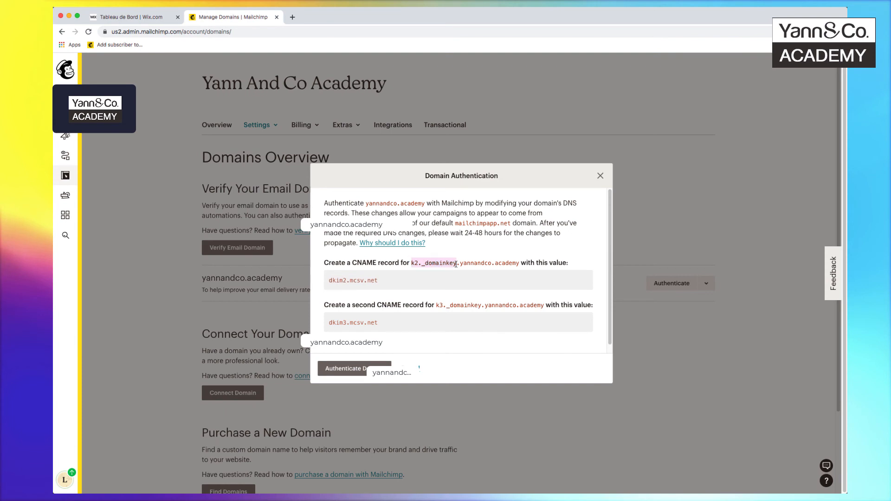
pyautogui.click(132, 17)
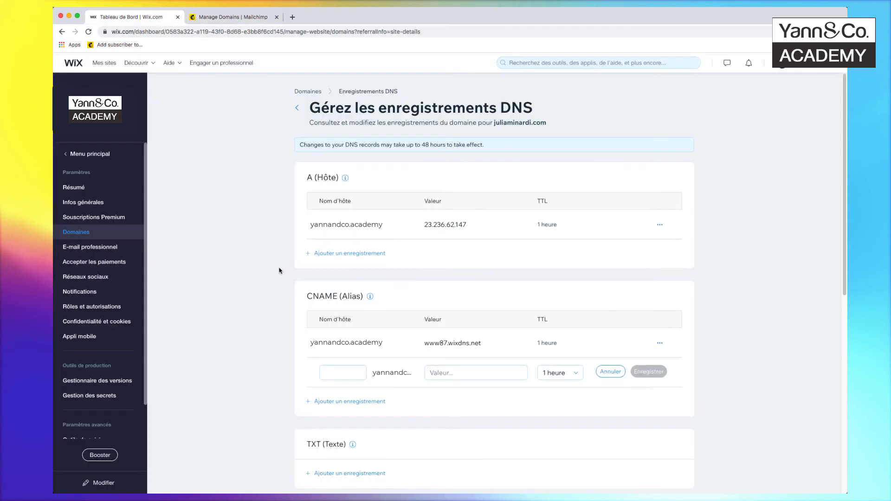
pyautogui.click(331, 367)
pyautogui.hotkey('ctrl', 'v')
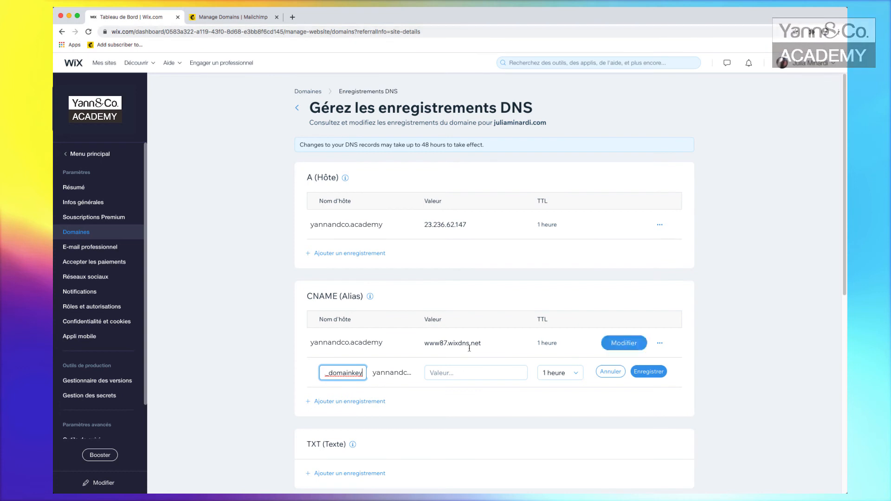
# Set the new k2._domainkey record's value to dkim2.mcsv.net, copied from Mailchimp, and save the record
pyautogui.click(458, 368)
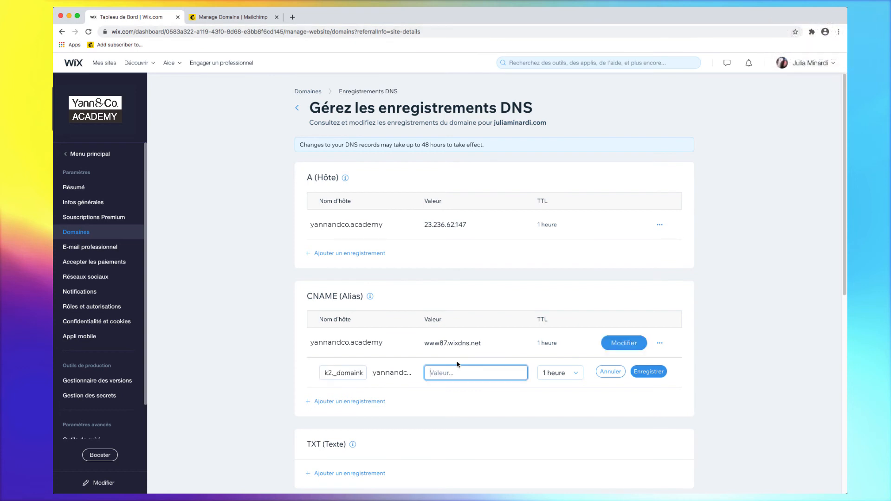
pyautogui.click(253, 19)
pyautogui.moveTo(381, 282); pyautogui.dragTo(327, 280)
pyautogui.press('super+c')
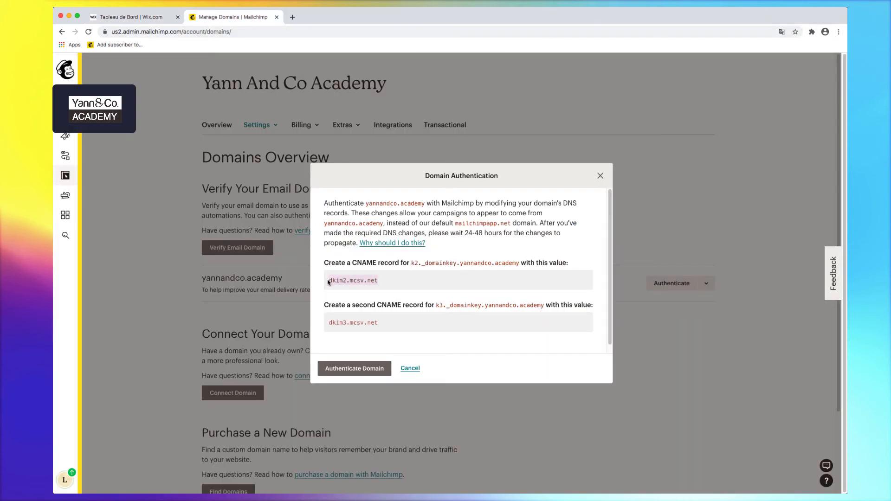
pyautogui.click(157, 17)
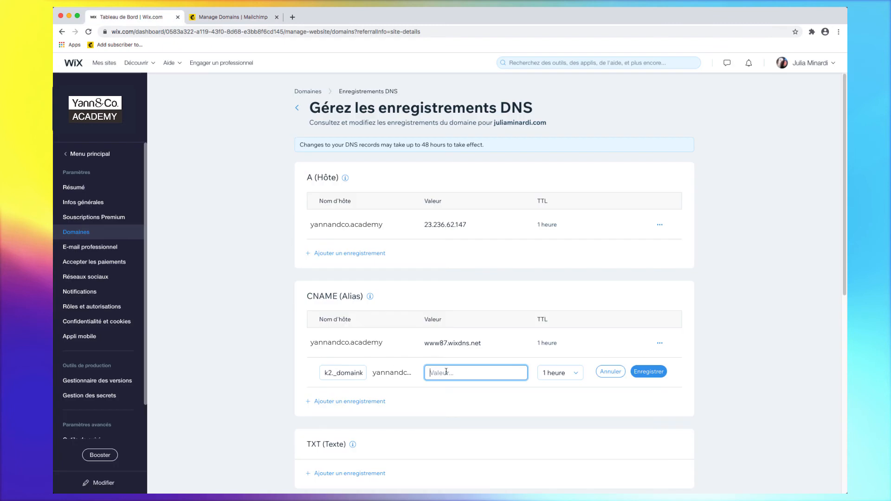
pyautogui.press('super+v')
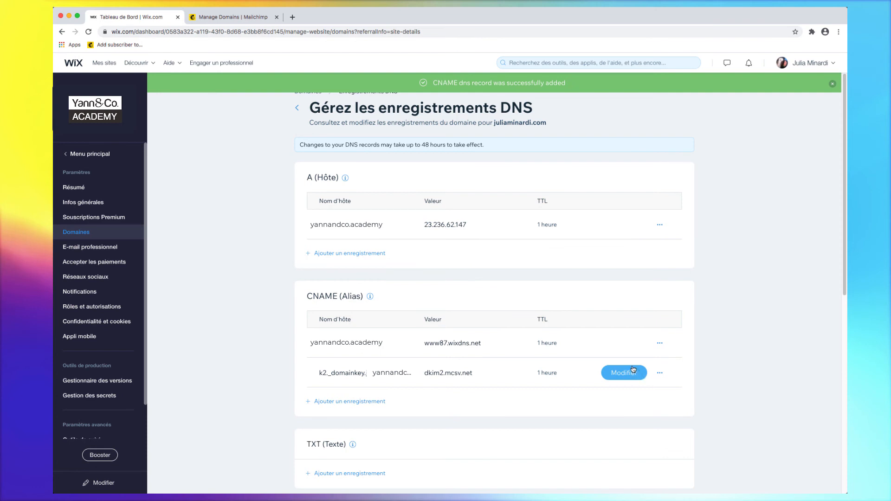
# Add a second CNAME record with the host name k3._domainkey, based on the existing k2._domainkey host name
pyautogui.click(358, 402)
pyautogui.moveTo(320, 373); pyautogui.dragTo(363, 372)
pyautogui.press('super+c')
pyautogui.click(344, 402)
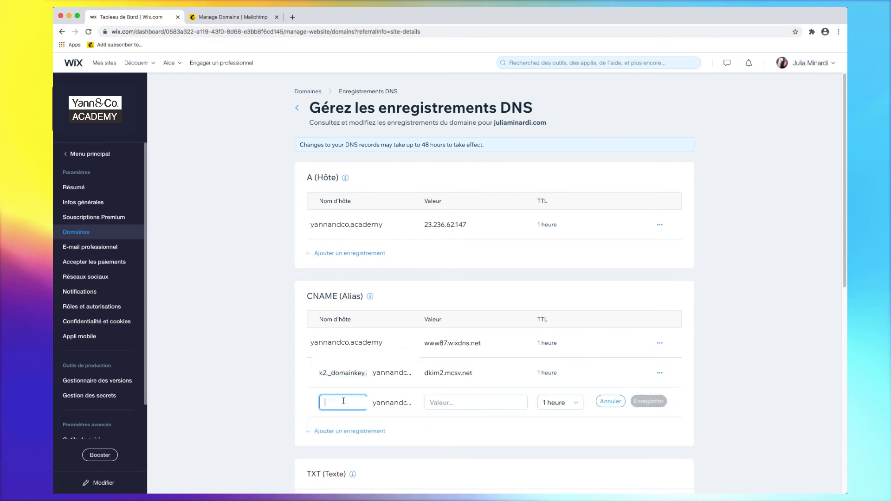
pyautogui.press('super+v')
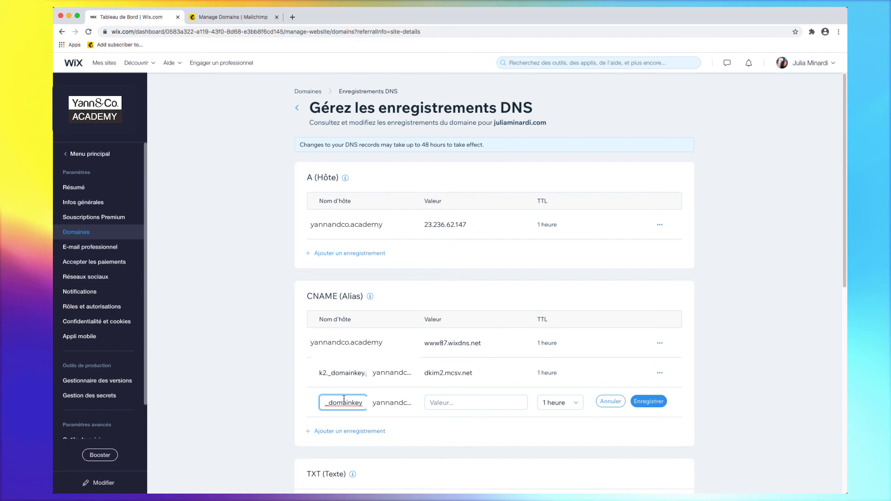
# Set the k3._domainkey record's value to dkim3.mcsv.net, adapted from the first record's value, and save the record
pyautogui.click(464, 402)
pyautogui.moveTo(474, 374); pyautogui.dragTo(421, 374)
pyautogui.press('super+c')
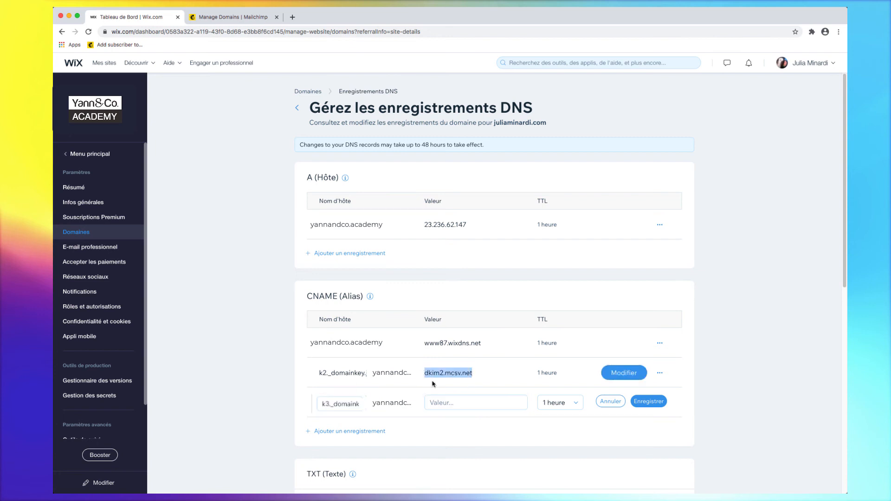
pyautogui.click(449, 403)
pyautogui.press('super+v')
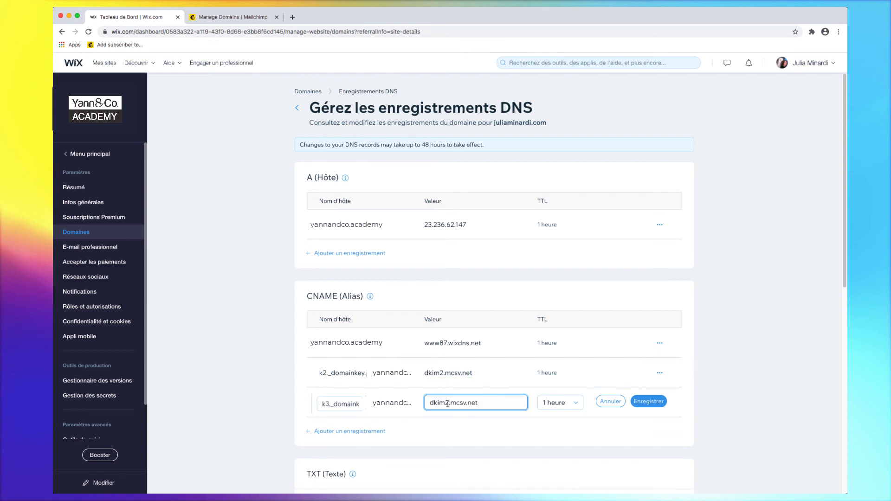
pyautogui.click(448, 403)
pyautogui.press('BackSpace')
pyautogui.write('3')
pyautogui.click(648, 402)
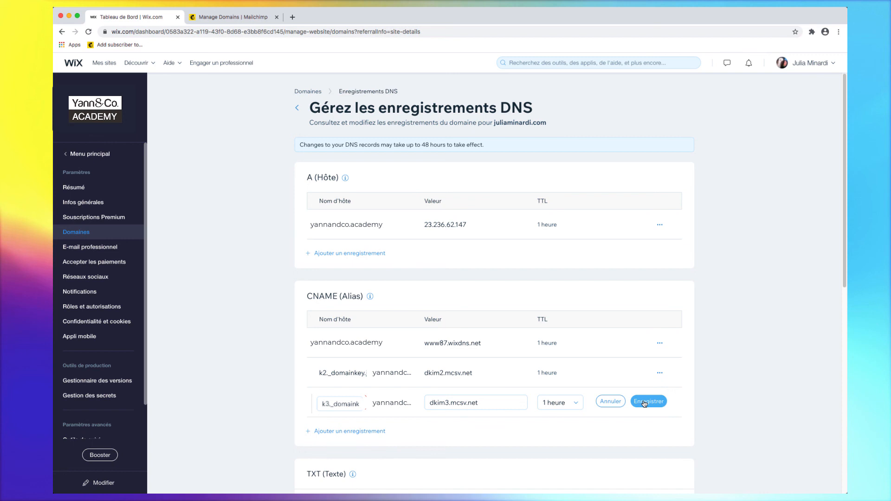
pyautogui.click(646, 403)
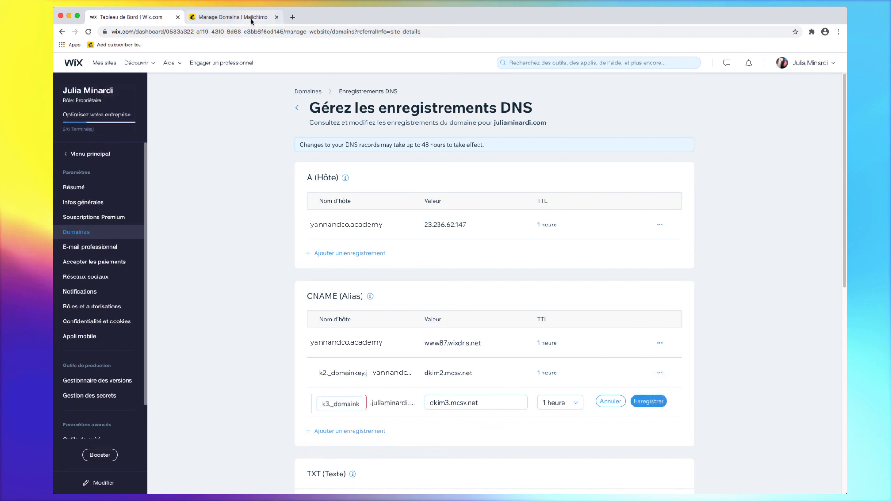
# Switch back to Mailchimp and submit the yannandco.academy domain for authentication
pyautogui.click(251, 19)
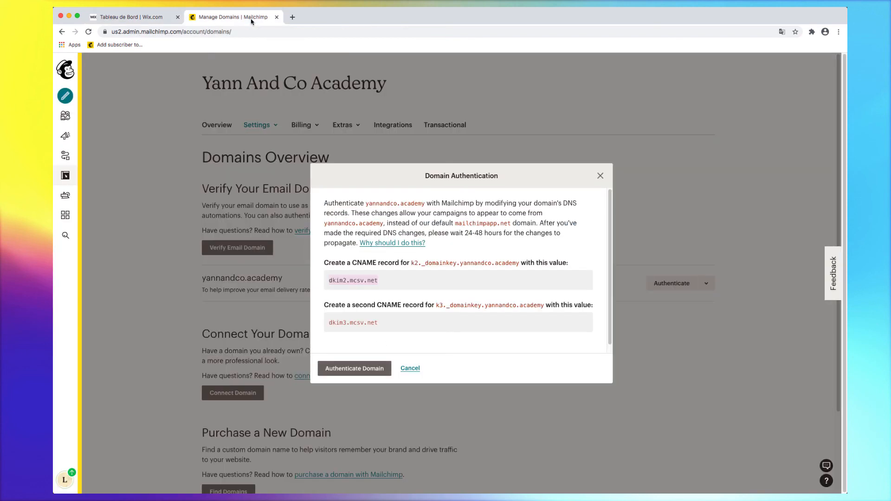
pyautogui.click(357, 373)
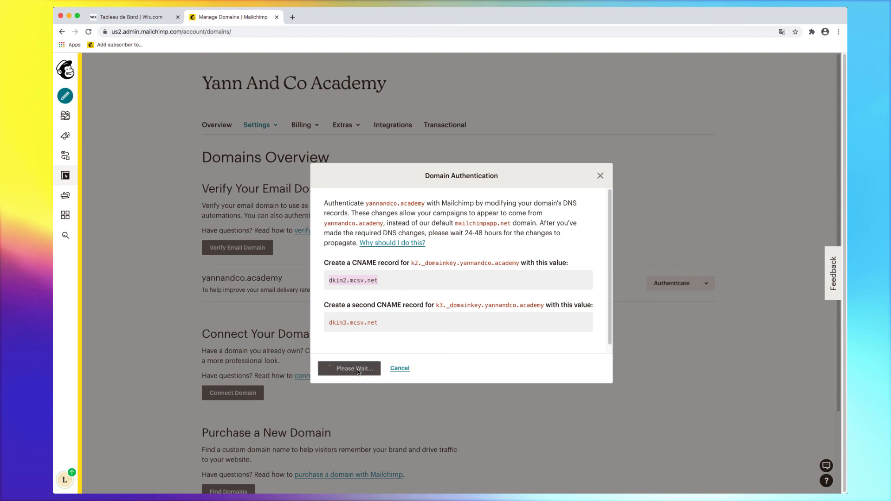